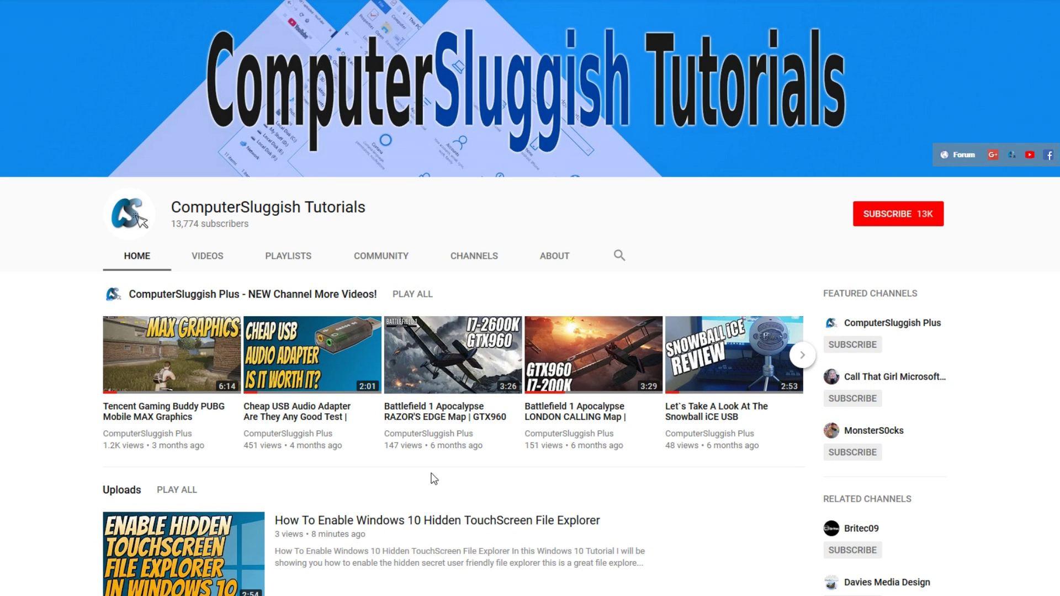
# Step: Subscribe to ComputerSluggish Tutorials and set the bell to all notifications
pyautogui.click(884, 219)
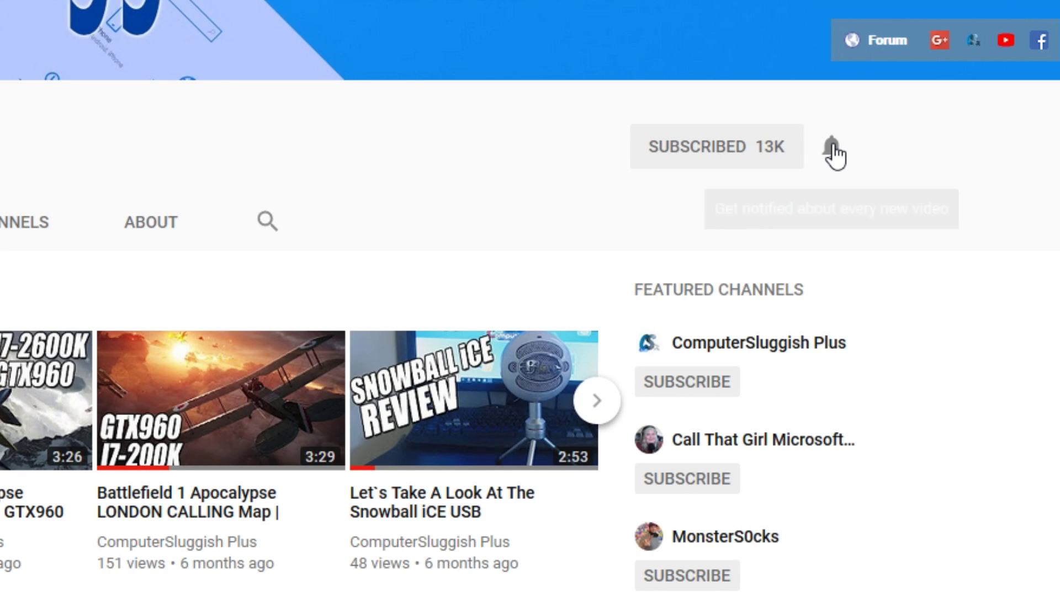
pyautogui.click(833, 147)
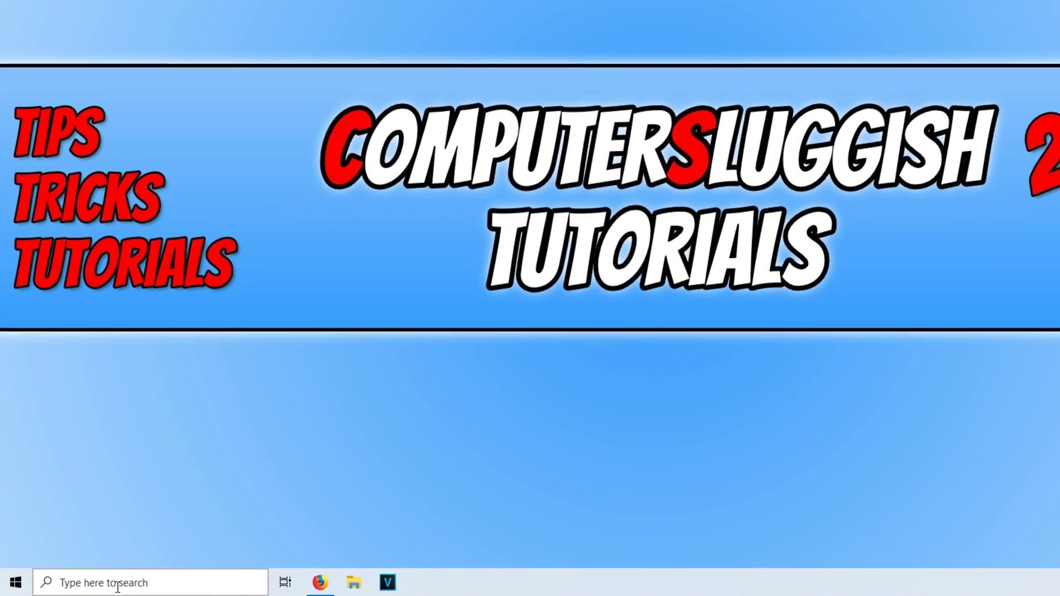
# Step: Open Device Manager from a 'de' search and expand Network adapters
pyautogui.click(82, 586)
pyautogui.write('de')
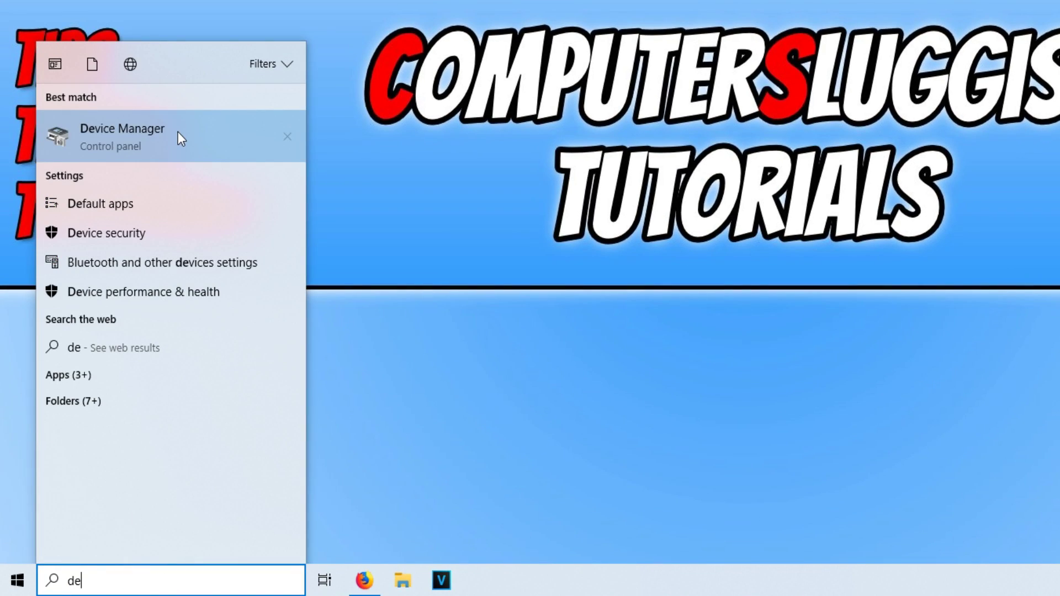
pyautogui.click(178, 132)
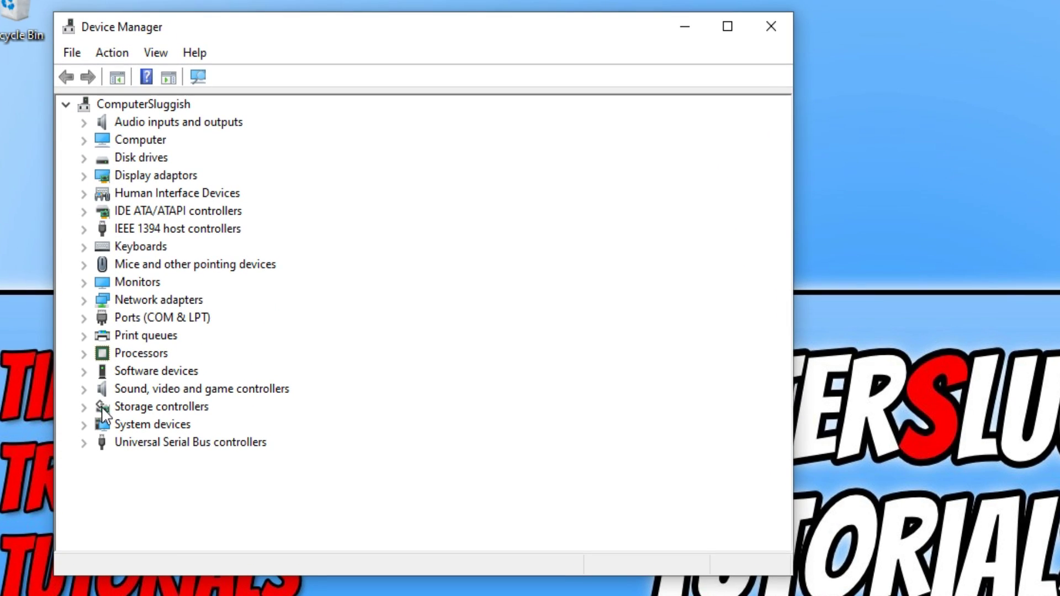
pyautogui.click(84, 300)
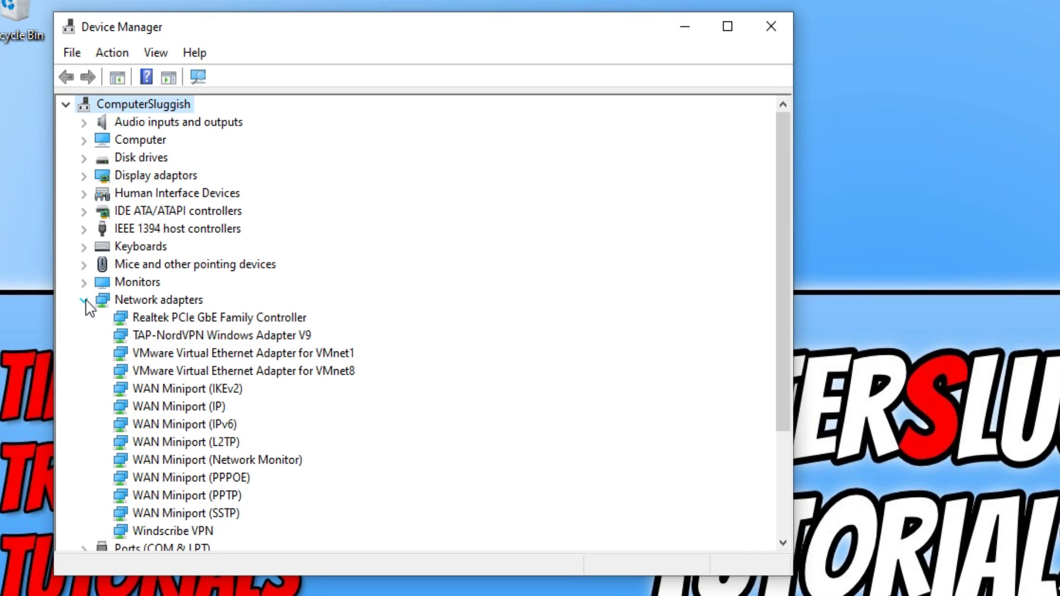
# Step: Check the Realtek controller's driver (9.1.410.2015, 10/04/2015), then close its properties
pyautogui.rightClick(211, 321)
pyautogui.click(315, 423)
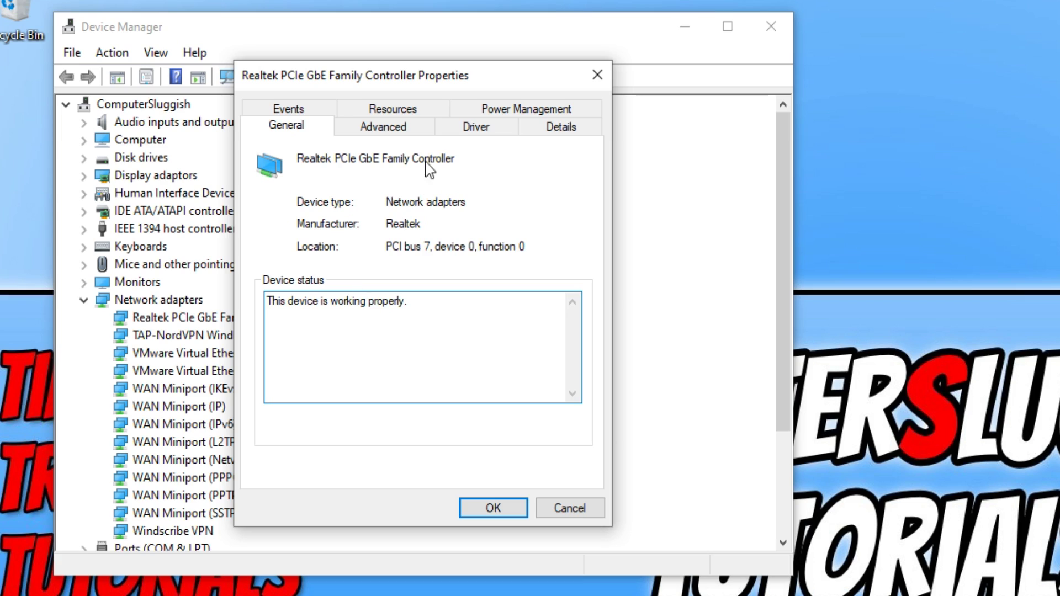
pyautogui.click(475, 126)
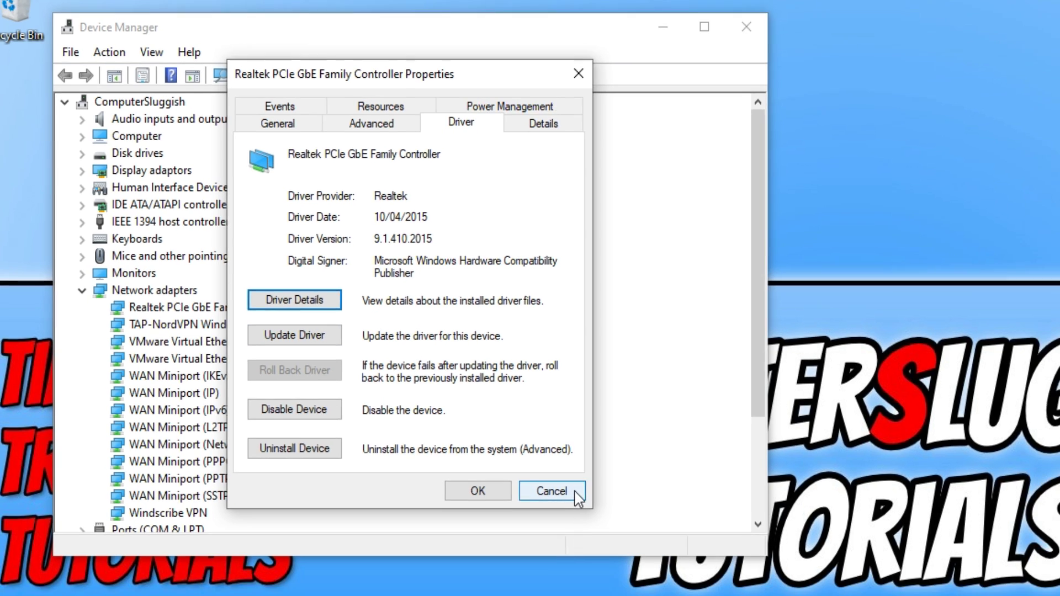
pyautogui.click(551, 492)
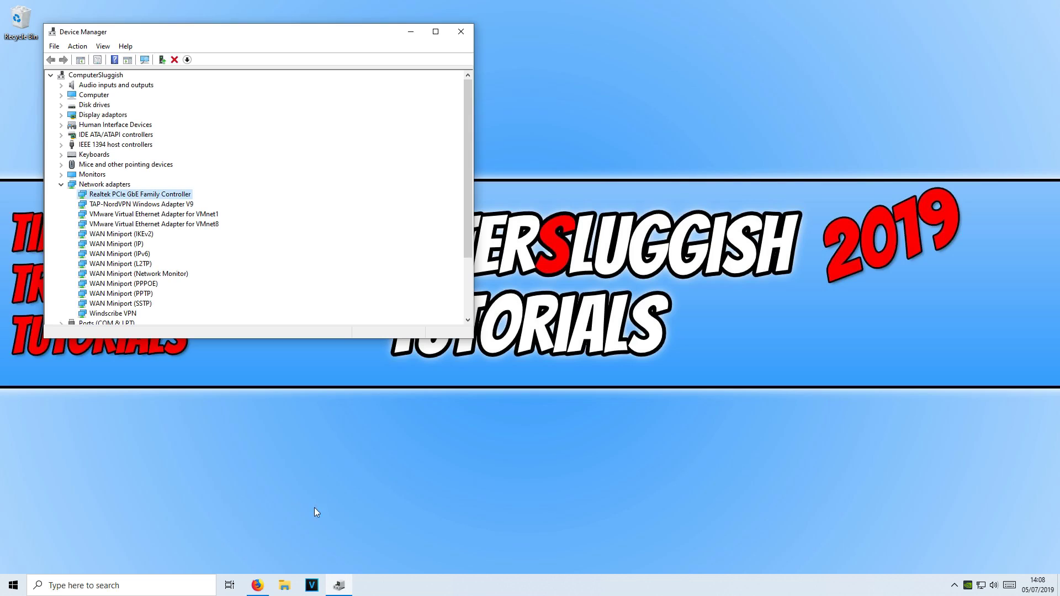
# Step: Request the Realtek Win10 Auto Installation Program download using the suggested email address
pyautogui.click(256, 586)
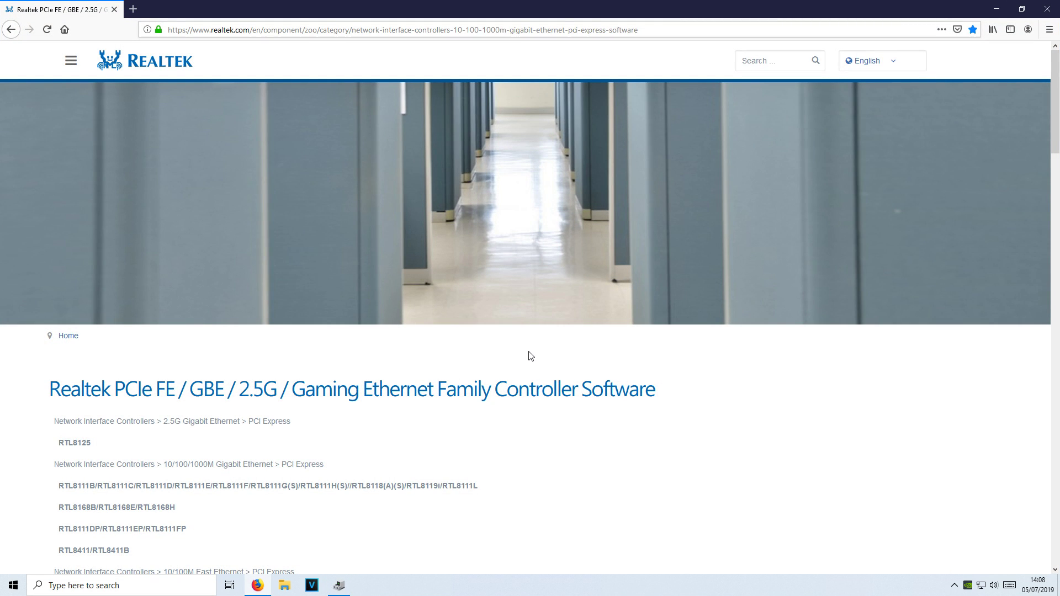
pyautogui.scroll(-2, 531, 354)
pyautogui.scroll(-2, 524, 344)
pyautogui.scroll(-2, 524, 344)
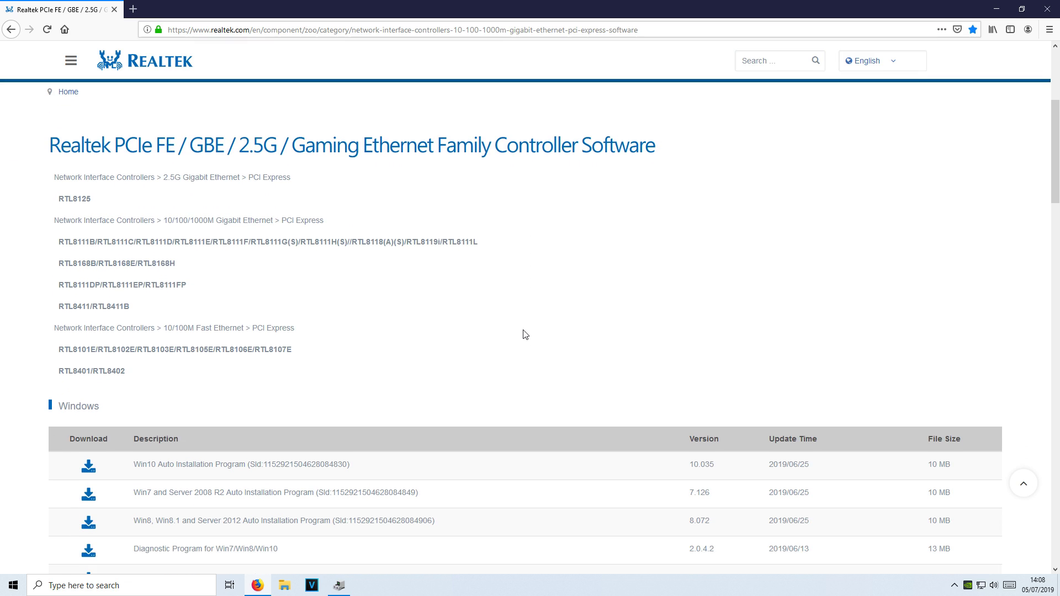
pyautogui.scroll(-1, 514, 298)
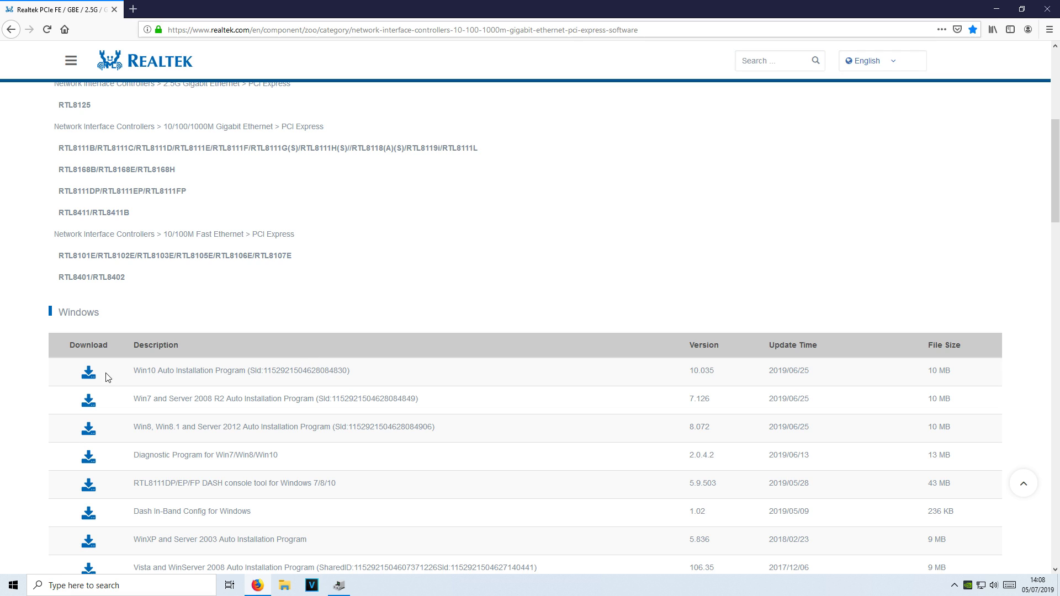
pyautogui.click(90, 376)
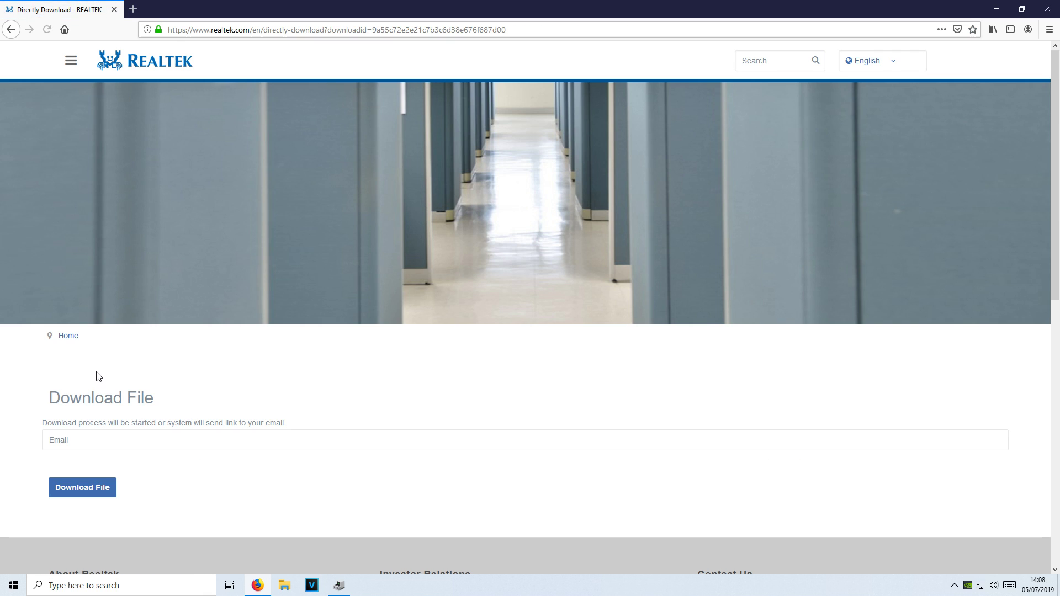
pyautogui.click(112, 441)
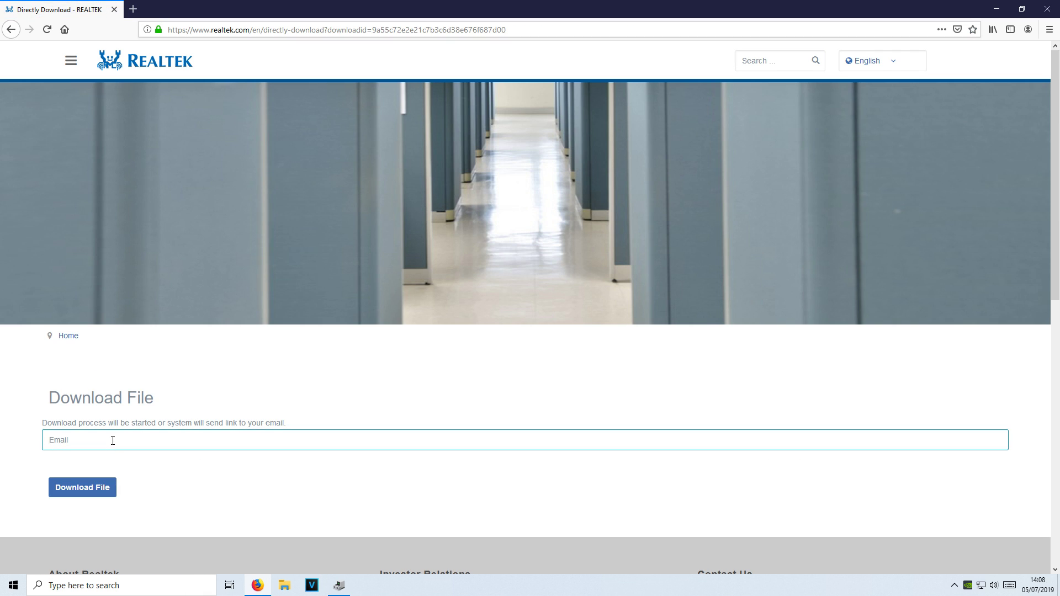
pyautogui.write('d')
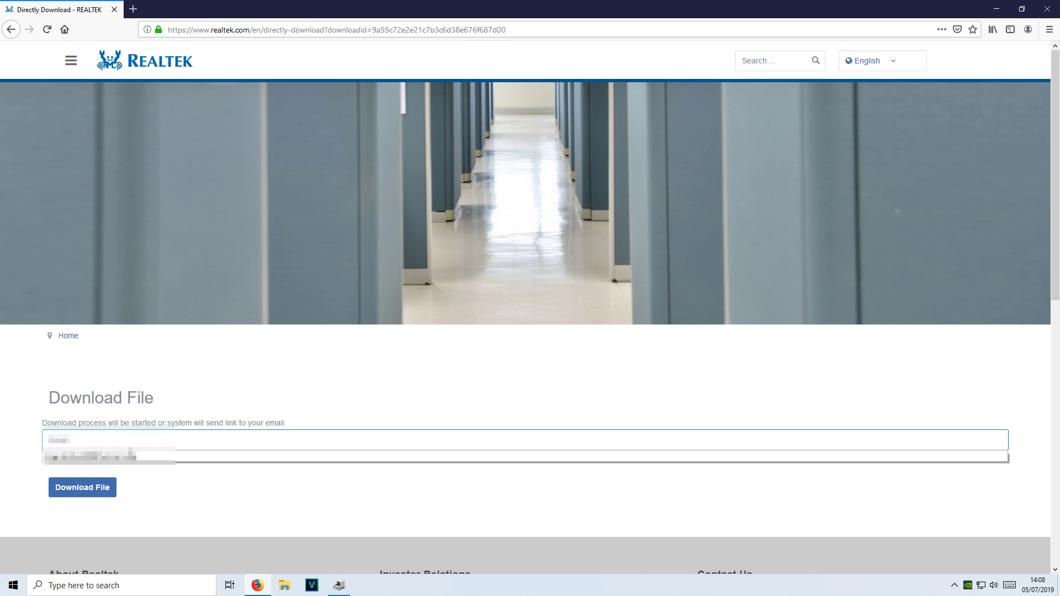
pyautogui.click(108, 458)
pyautogui.click(105, 488)
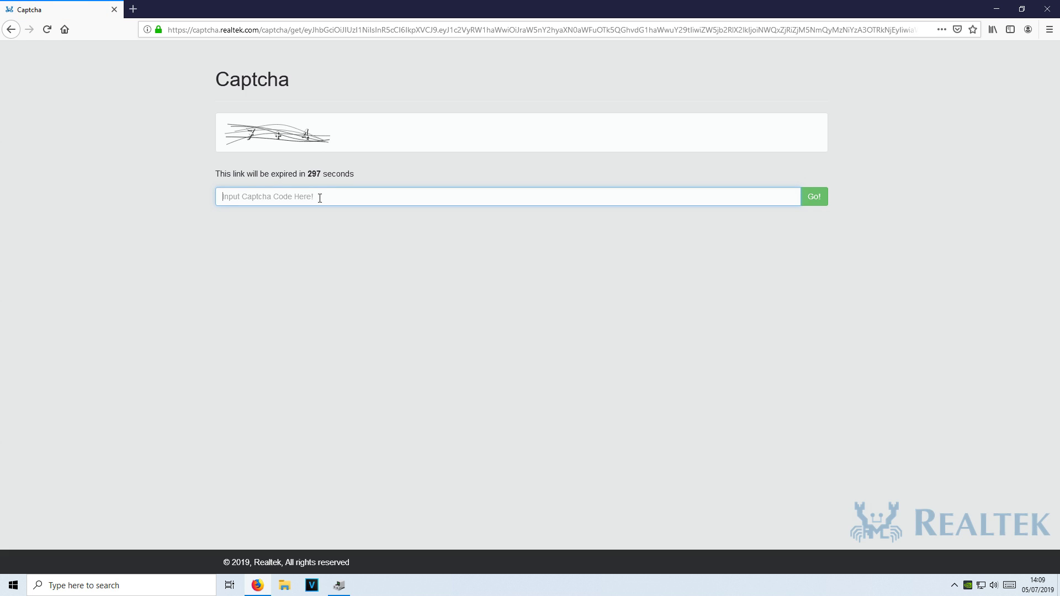
pyautogui.write('11')
# Step: Submit the captcha, save the Realtek driver zip, and minimize Firefox
pyautogui.click(814, 197)
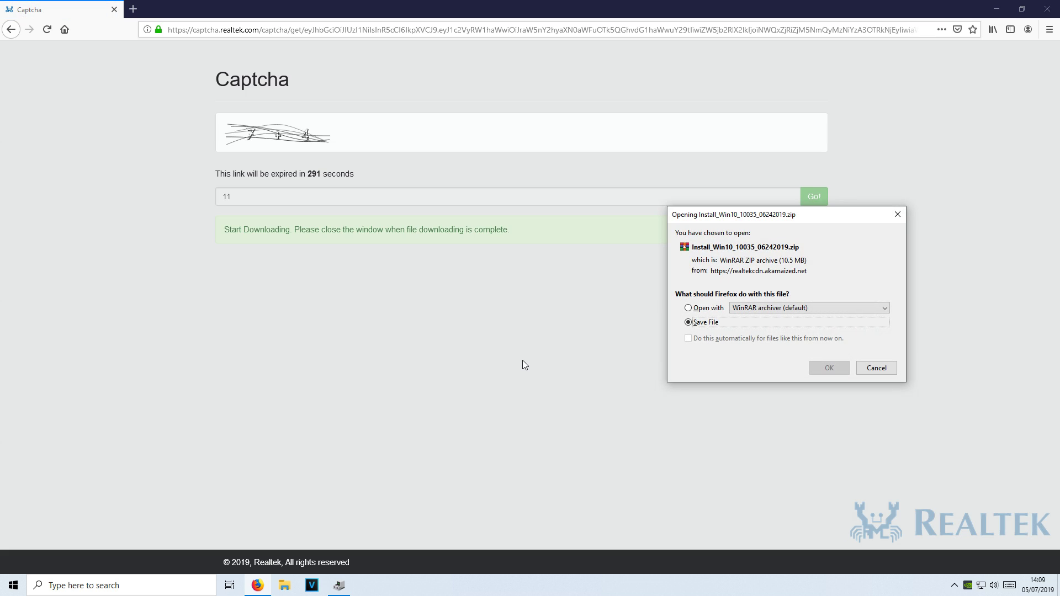
pyautogui.click(828, 368)
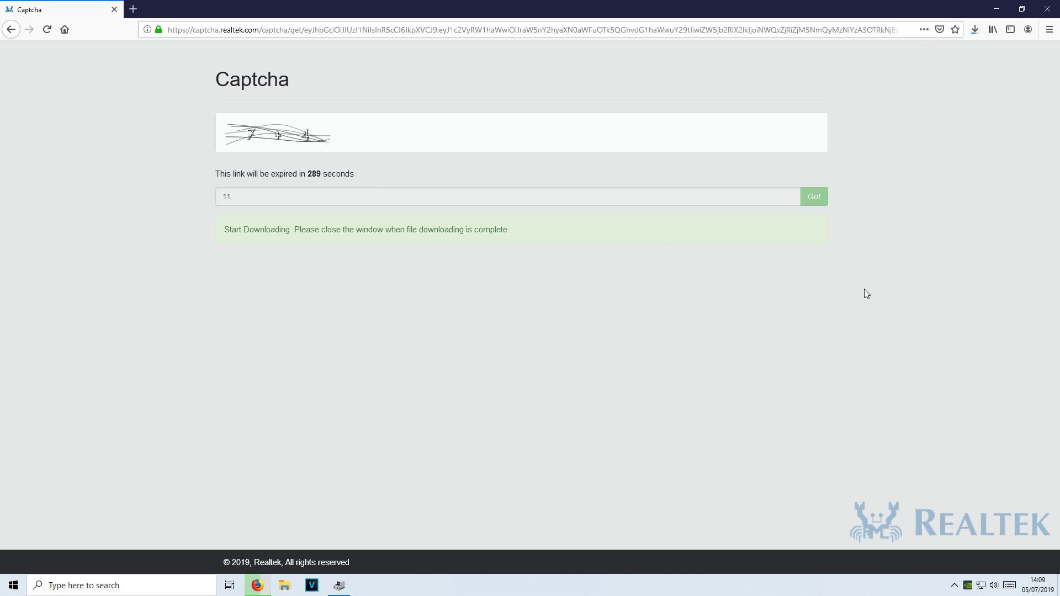
pyautogui.click(996, 10)
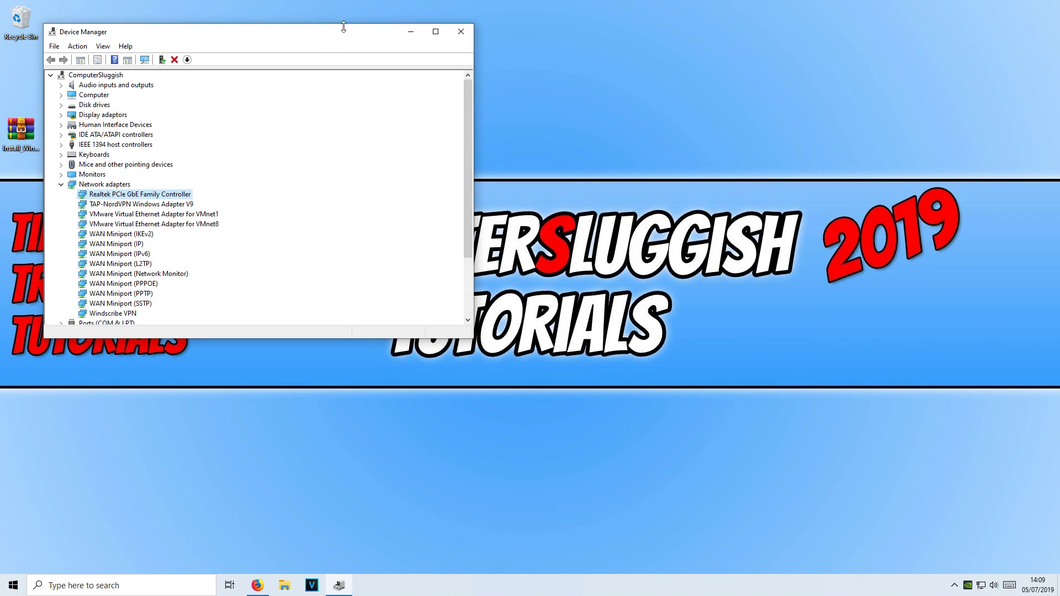
# Step: Extract the downloaded driver zip to the Install_Win10_10035_06242019 folder
pyautogui.click(410, 32)
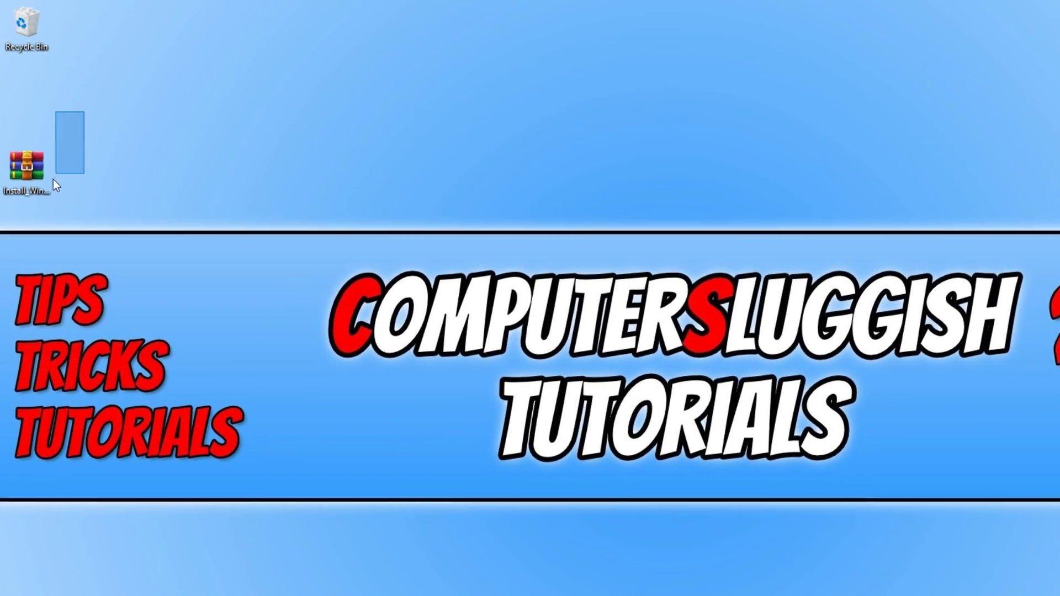
pyautogui.click(34, 166)
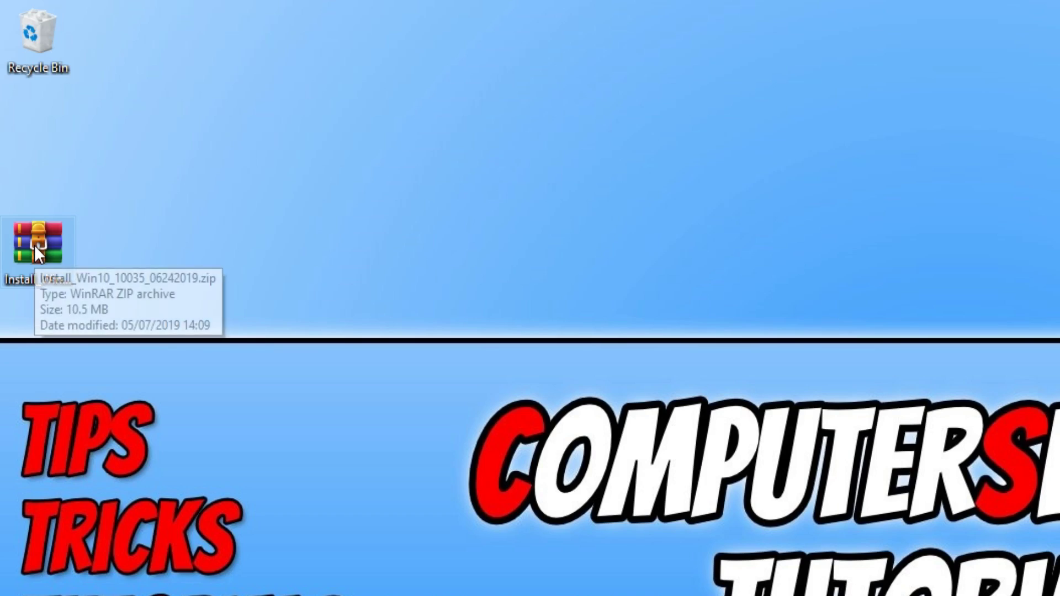
pyautogui.rightClick(34, 246)
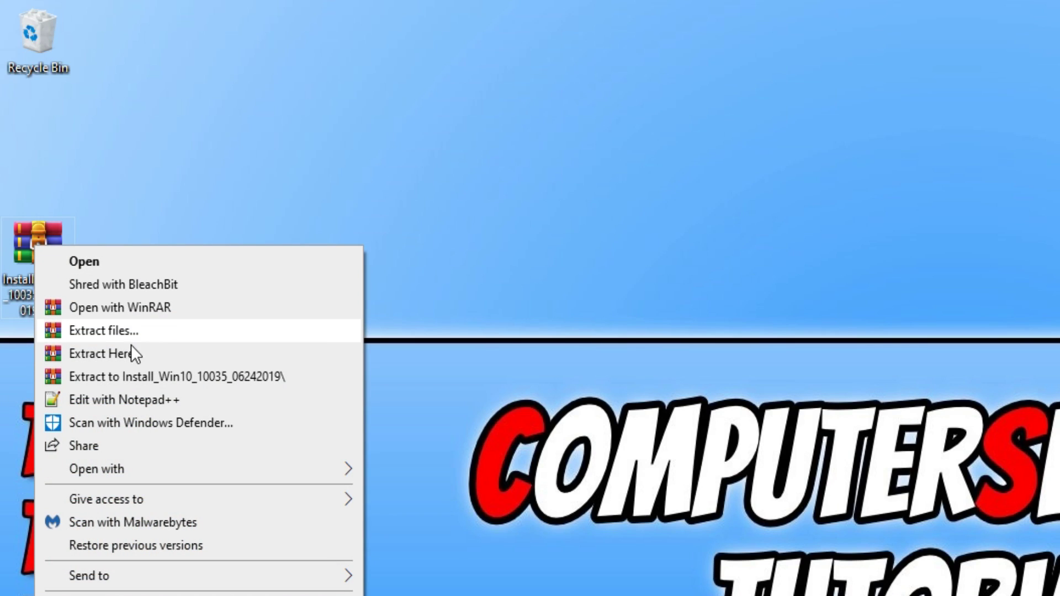
pyautogui.click(208, 377)
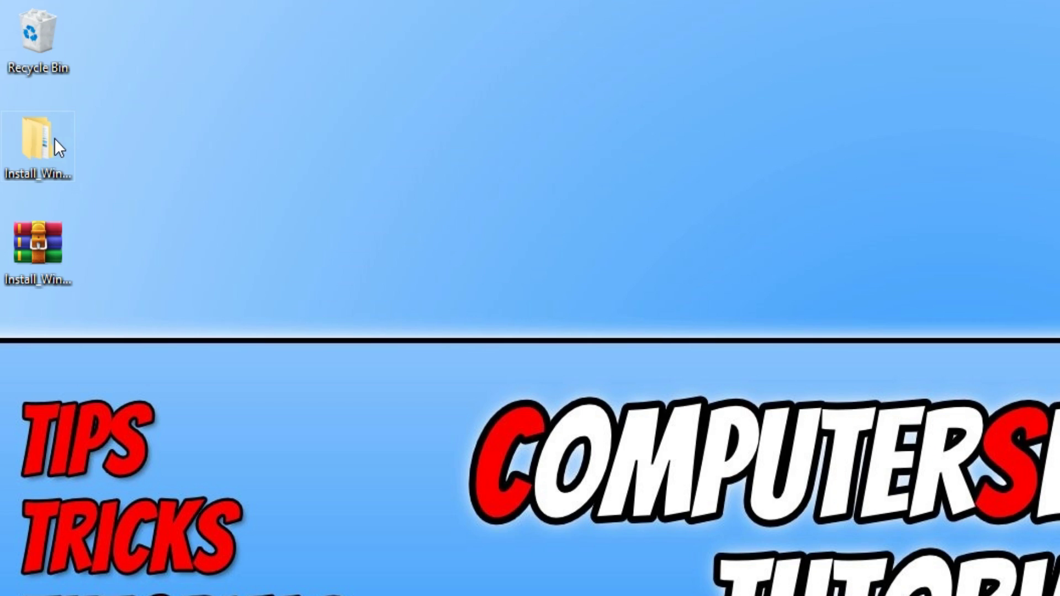
# Step: Open the extracted folder and its subfolder, and run setup.exe
pyautogui.doubleClick(42, 137)
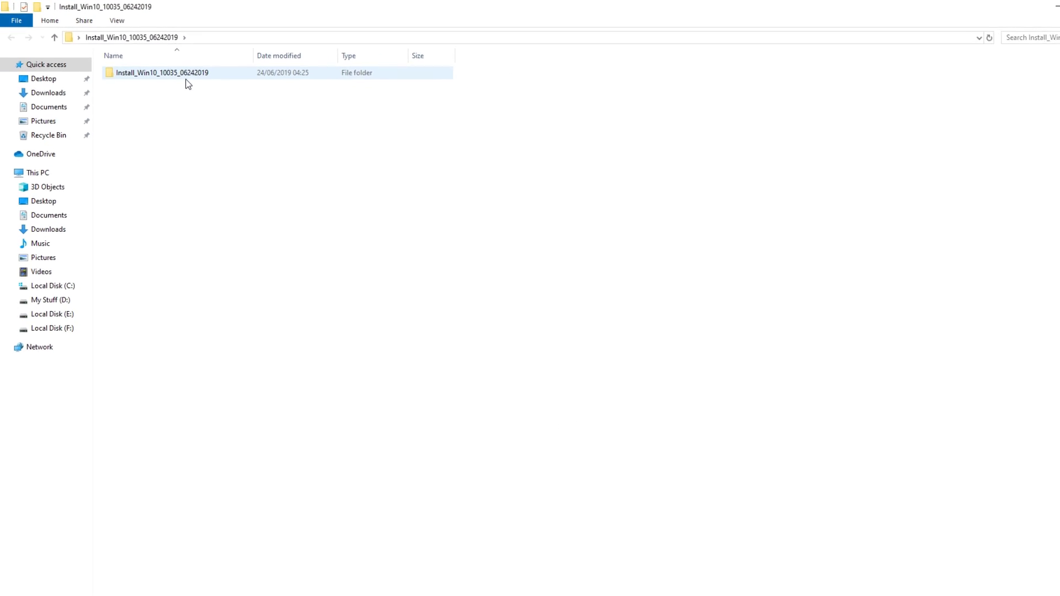
pyautogui.doubleClick(185, 82)
pyautogui.scroll(-5, 320, 383)
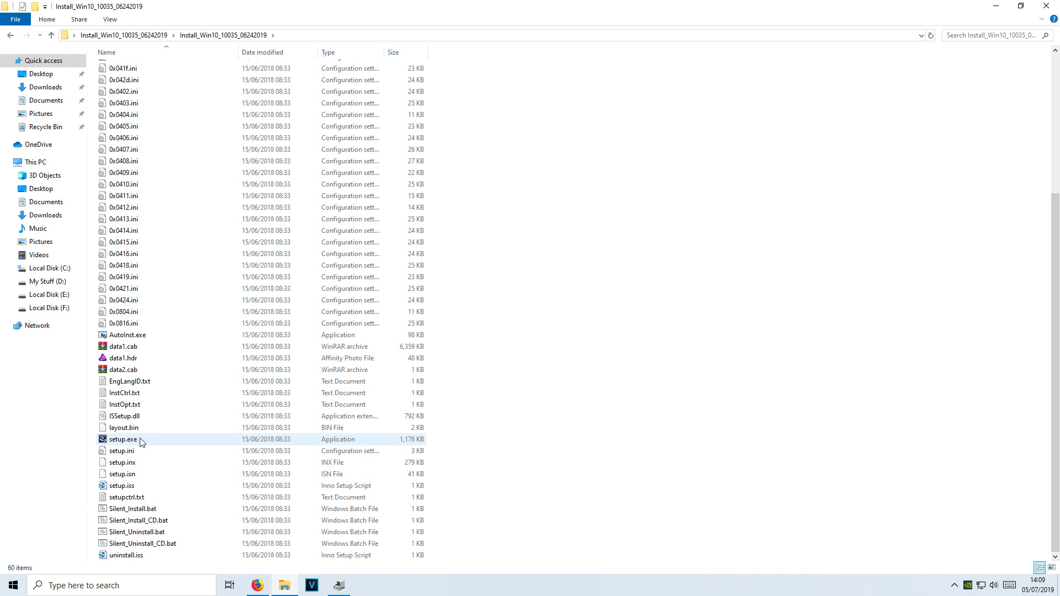
pyautogui.doubleClick(130, 439)
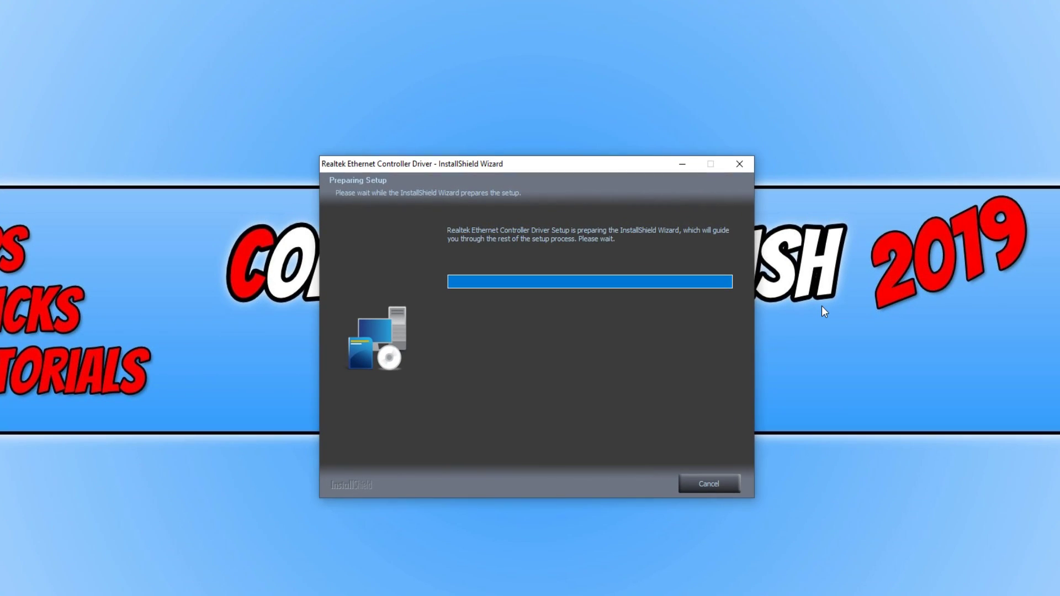
# Step: Run the Realtek Ethernet Controller Driver setup through Next and Install, then Finish
pyautogui.click(610, 483)
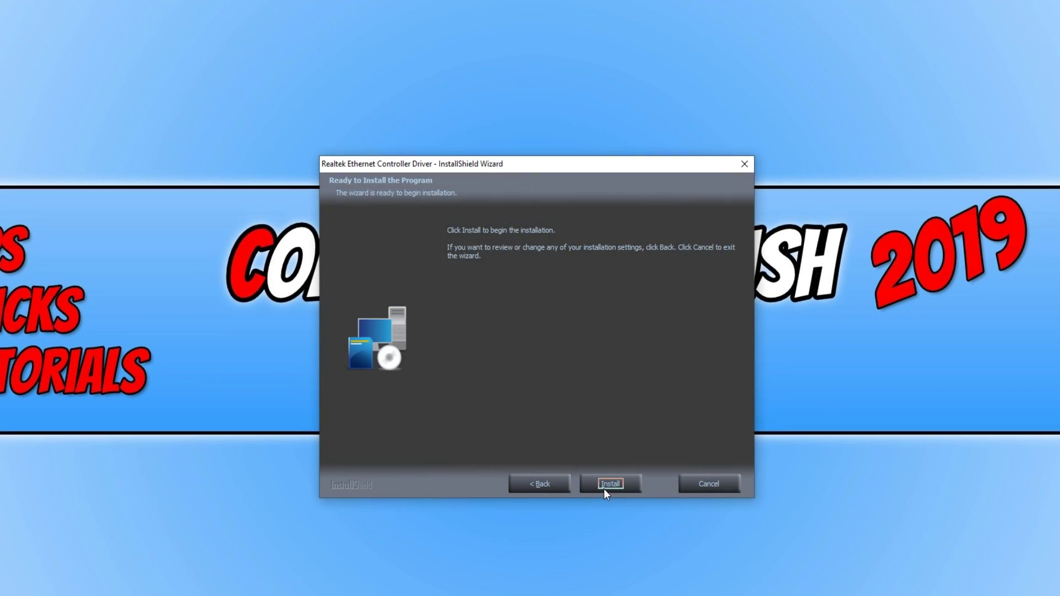
pyautogui.click(605, 488)
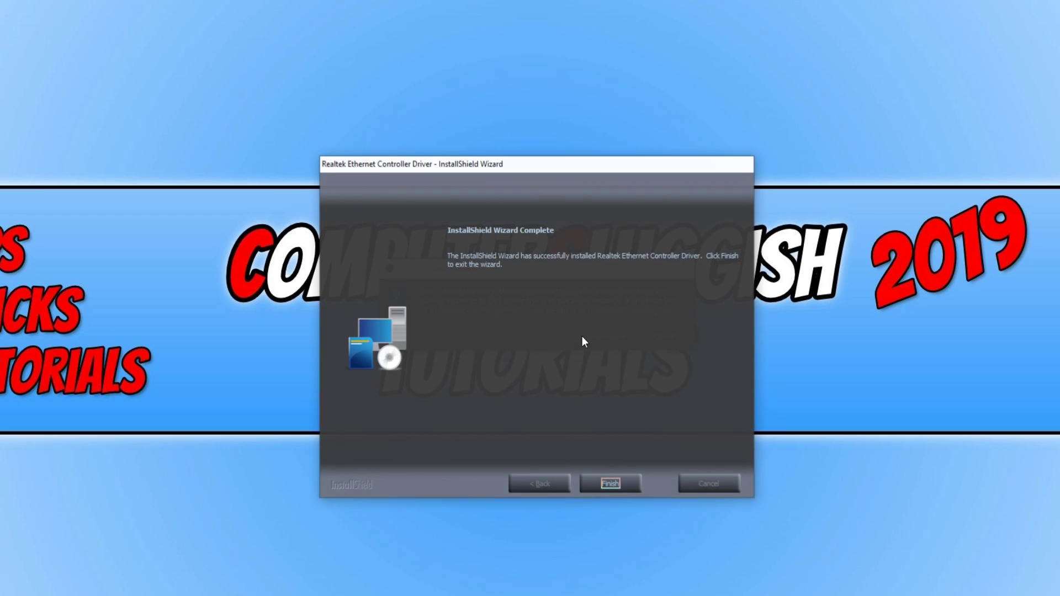
pyautogui.click(615, 484)
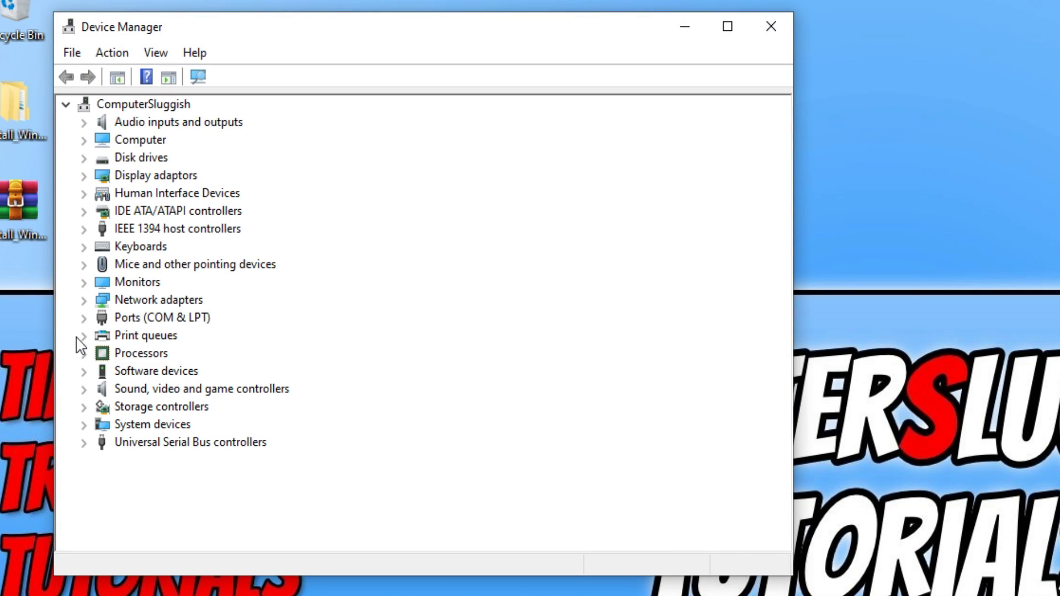
# Step: Open the Realtek controller's Driver tab, showing version 10.35.510.2019 dated 10/05/2019
pyautogui.click(86, 300)
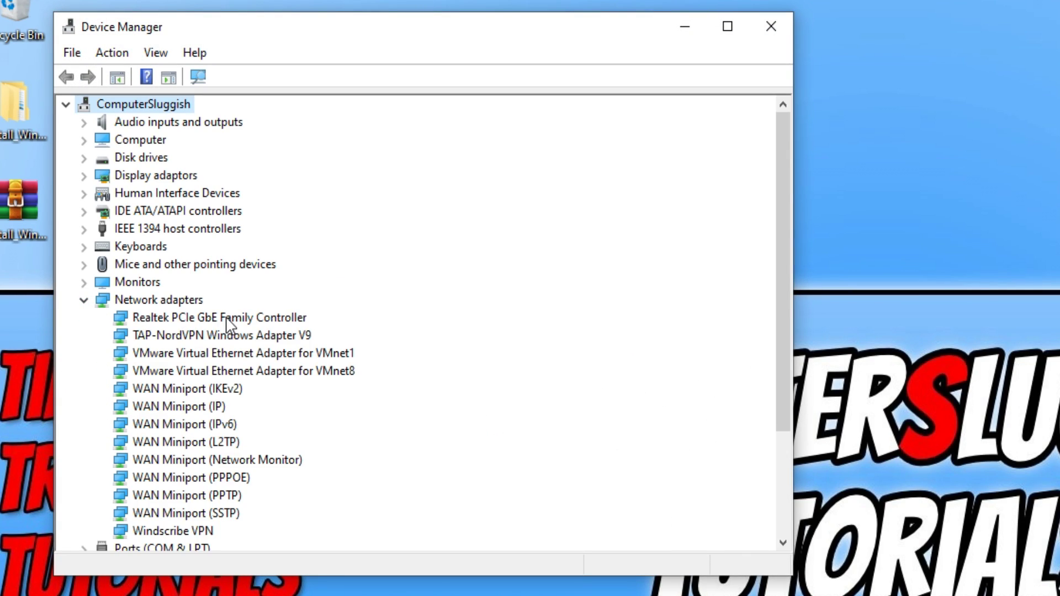
pyautogui.rightClick(259, 320)
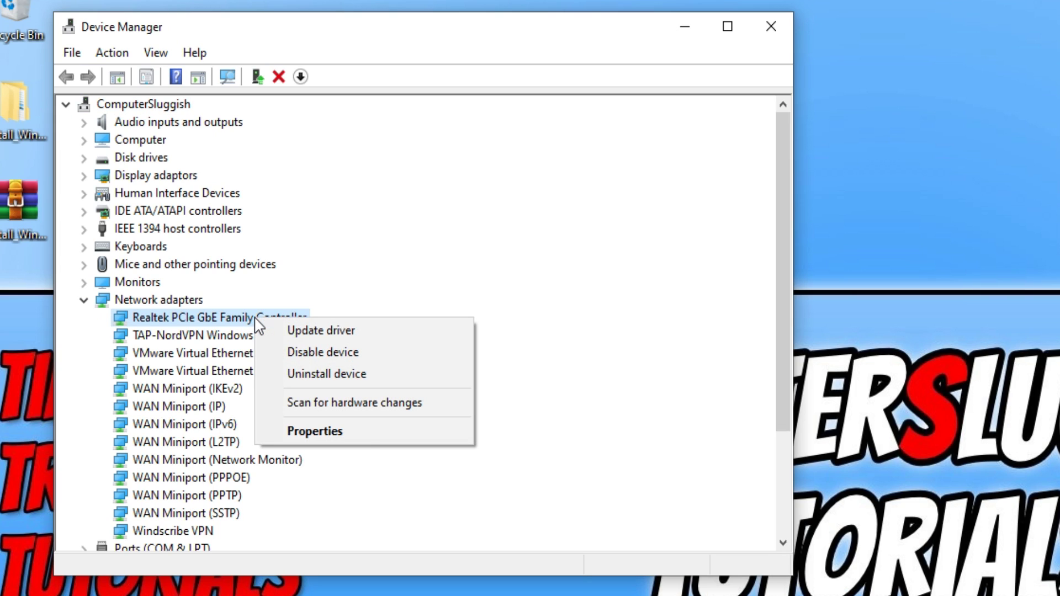
pyautogui.click(367, 437)
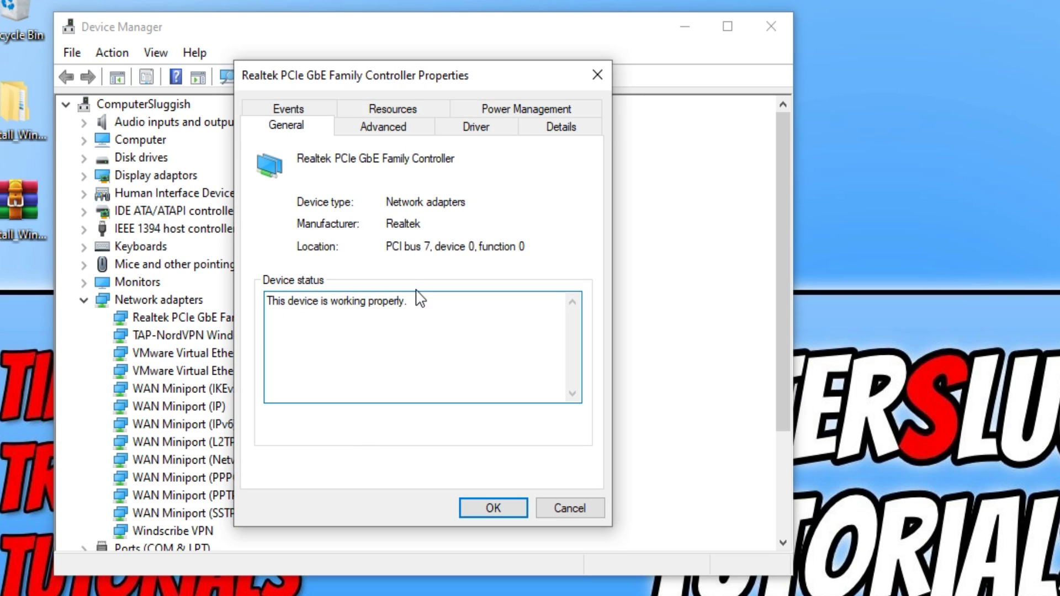
pyautogui.click(481, 127)
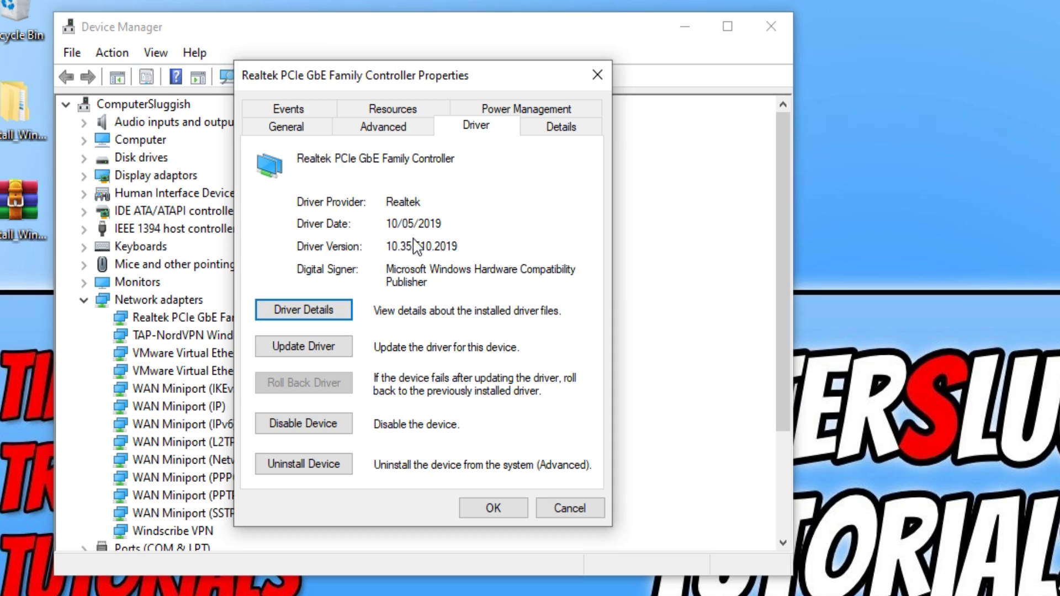